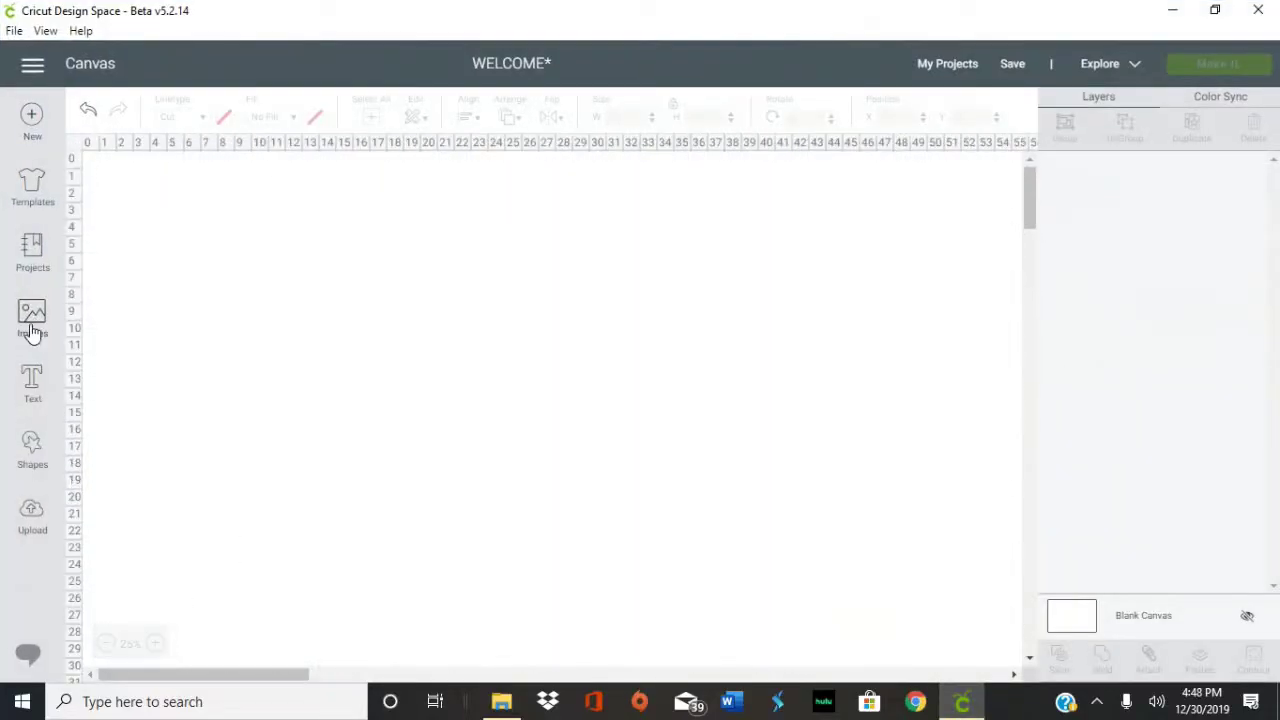
Add a square and size it to a 9 × 48 inch rectangle
left_click(32, 450)
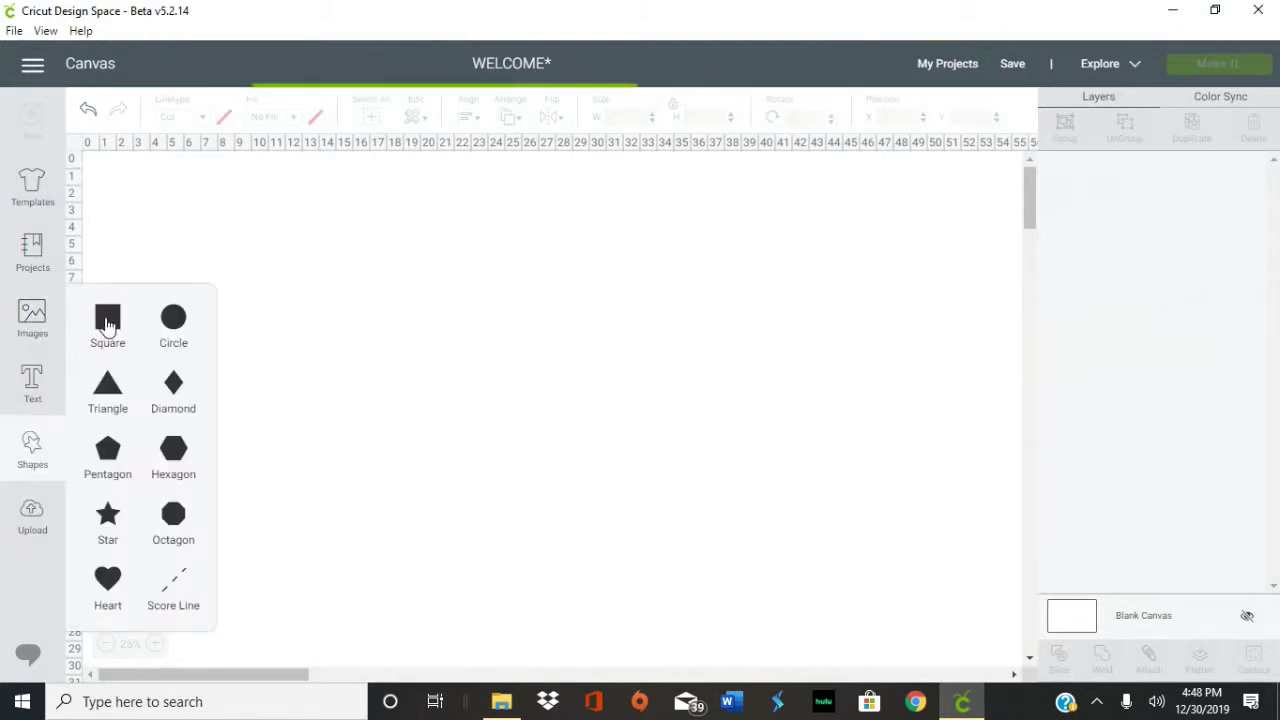
left_click(108, 322)
left_click_drag(166, 198, 503, 258)
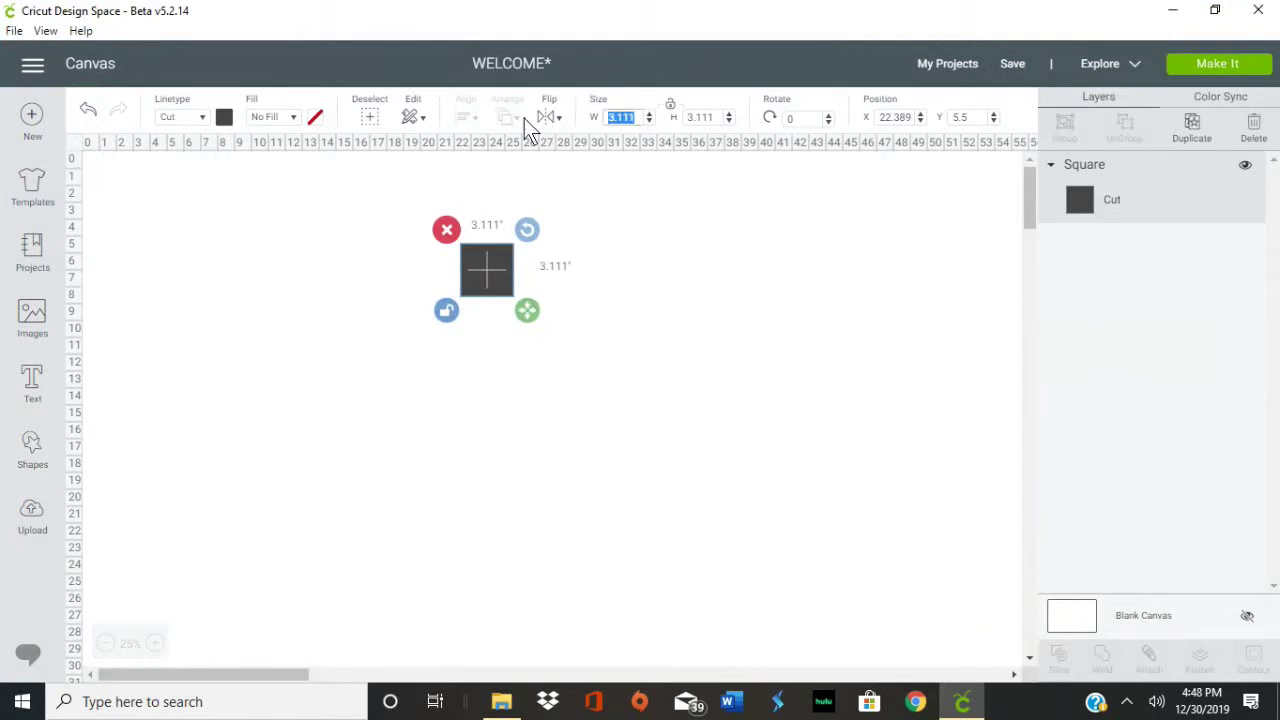
type("4")
key("Tab")
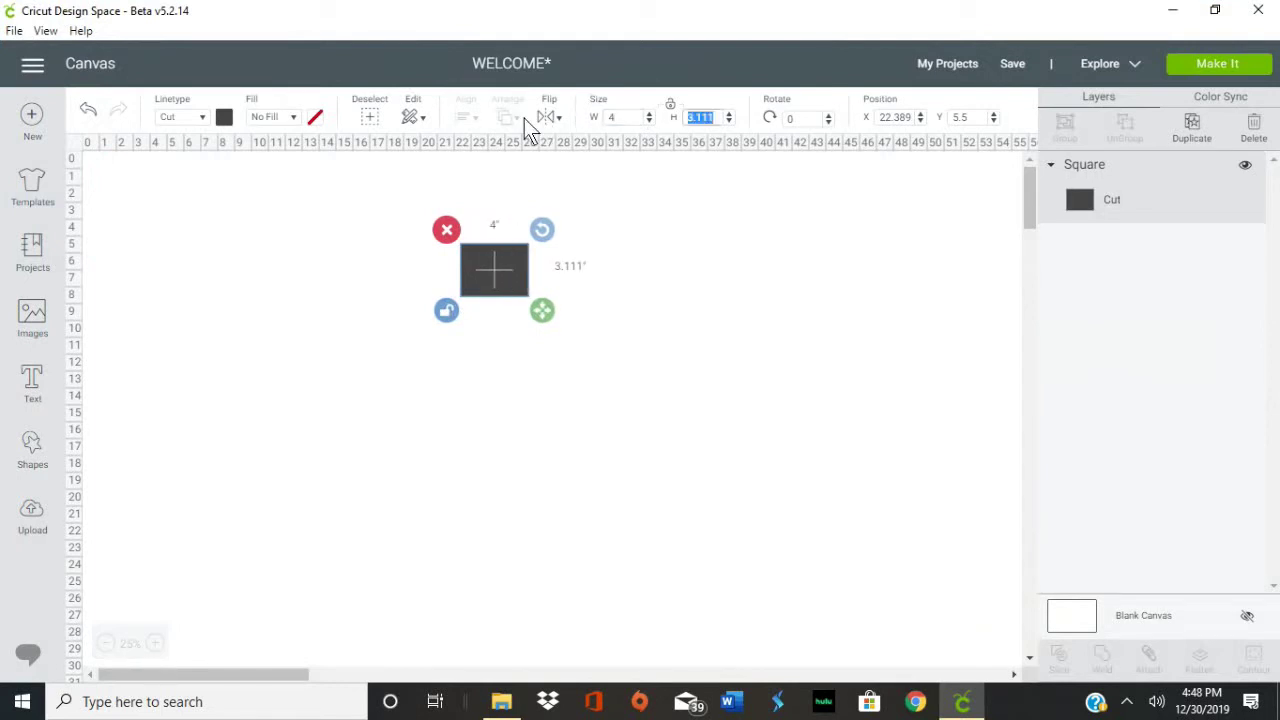
type("48")
key("Tab")
left_click(591, 121)
type("9")
key("Return")
Move the rectangle up to the top of the canvas and colour it yellow
left_click_drag(507, 439, 505, 367)
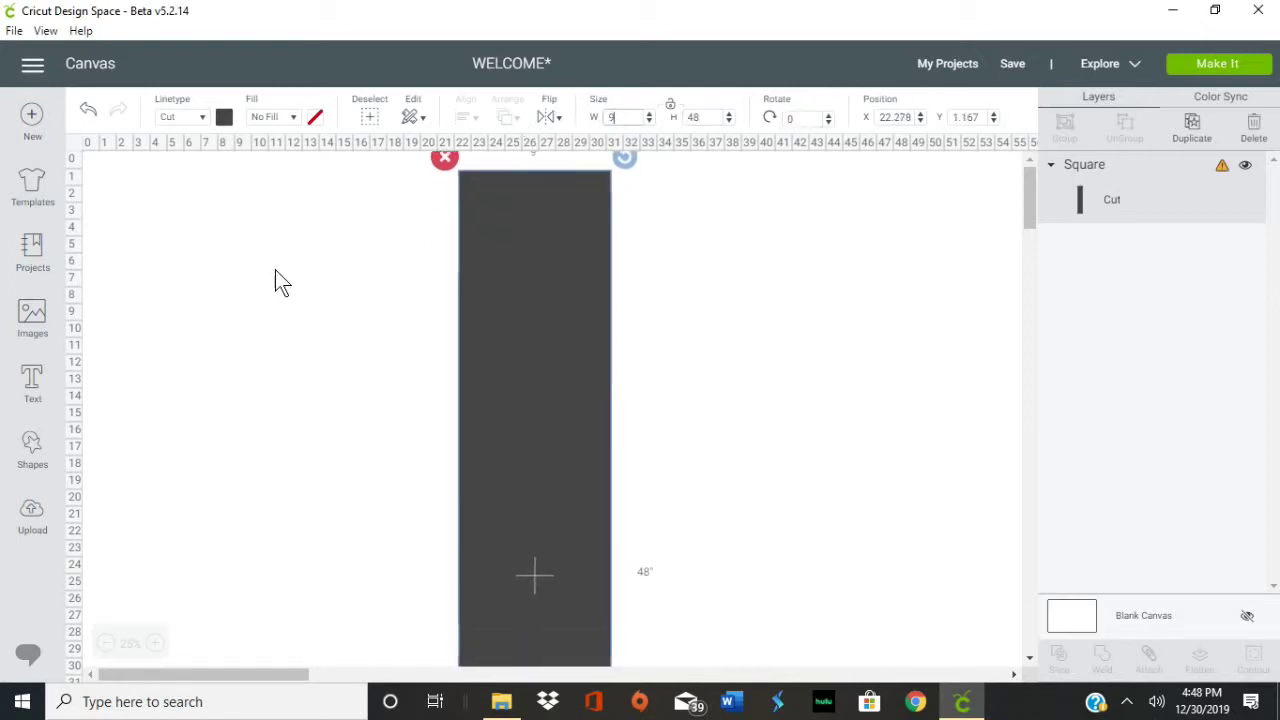
left_click(224, 117)
left_click(357, 218)
left_click(215, 180)
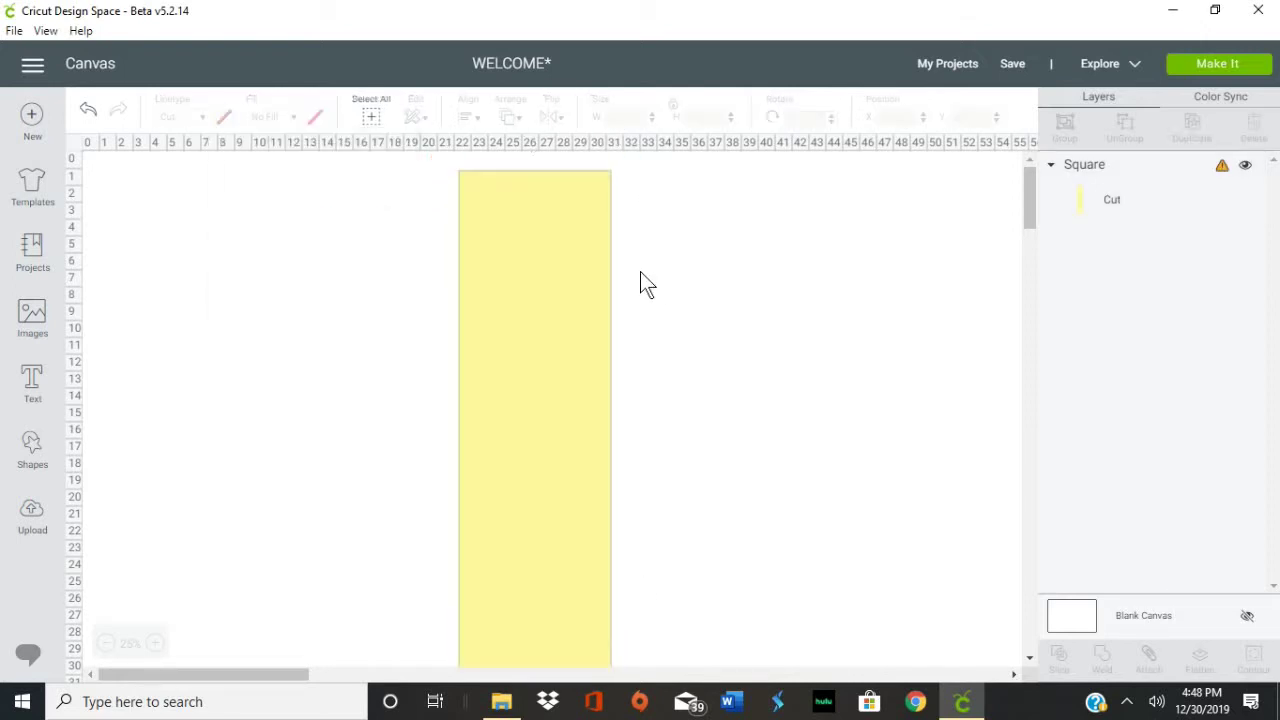
Create a text box with WELCOME typed one letter per line, line spacing -5
left_click(584, 293)
left_click(32, 385)
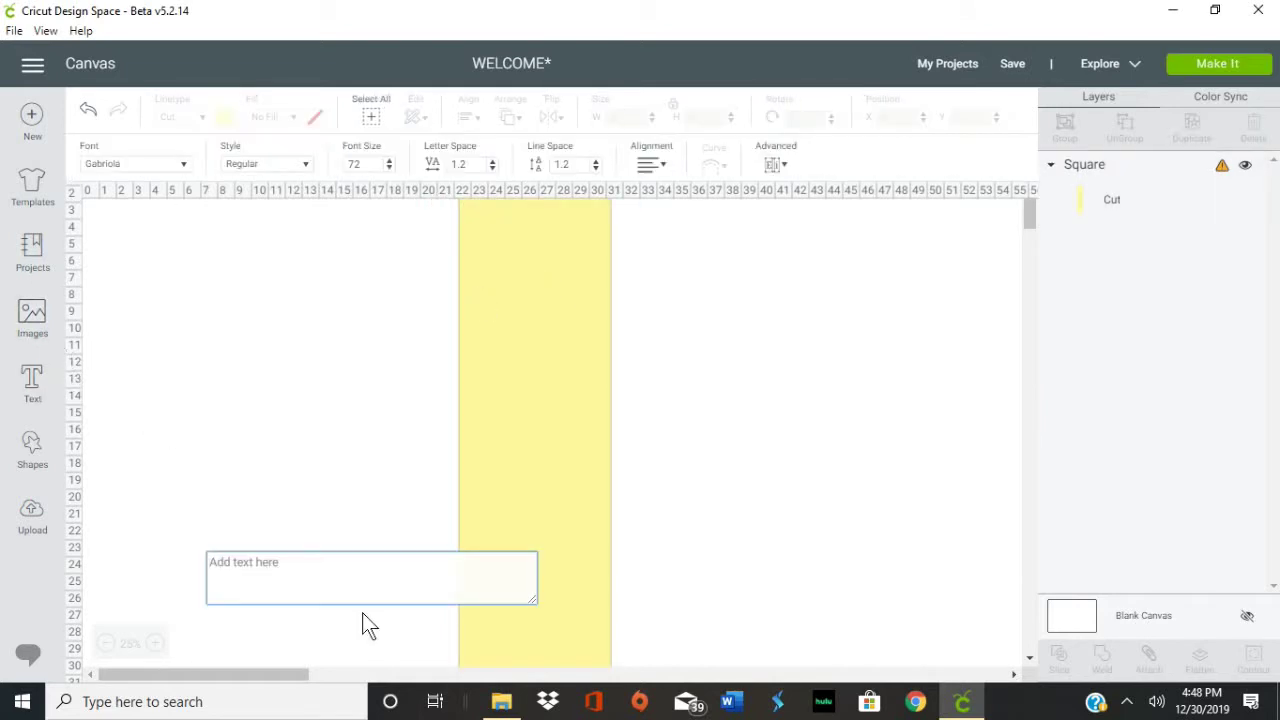
type("W")
key("Return")
type("E")
key("Return")
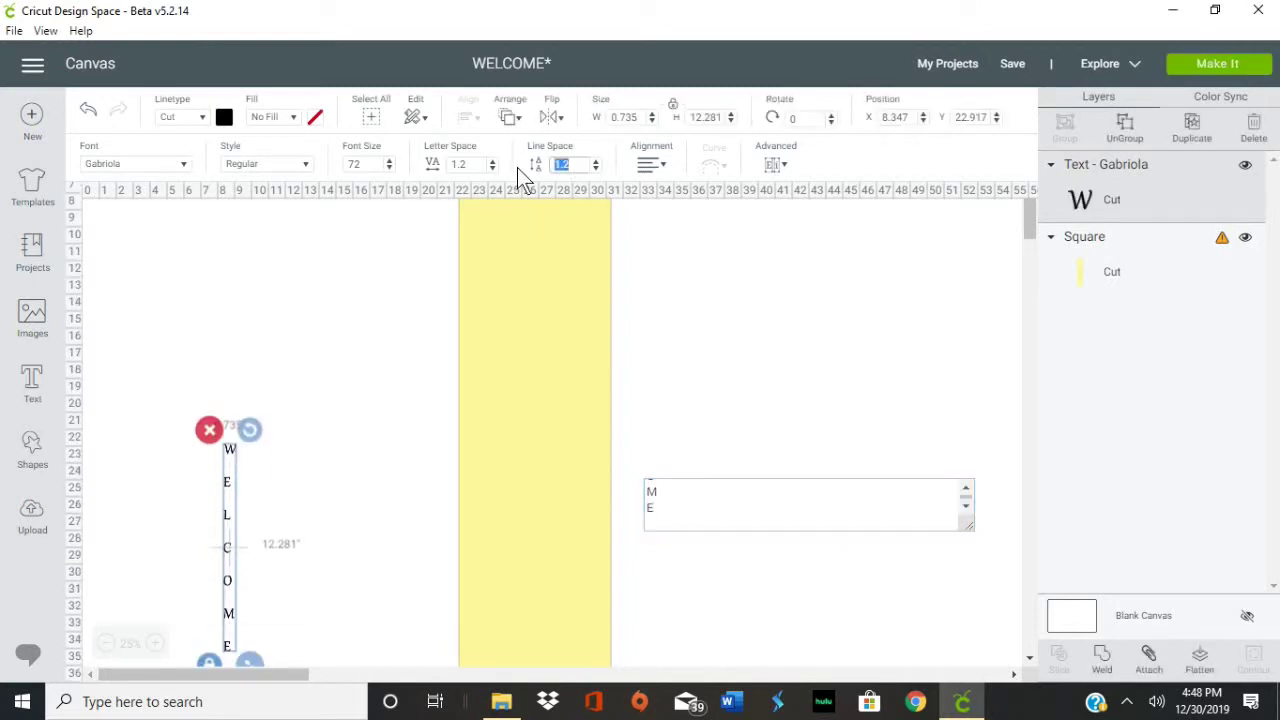
type("-5")
key("Return")
left_click_drag(229, 470, 258, 500)
Place the WELCOME text at the upper left of the yellow rectangle
left_click(239, 483)
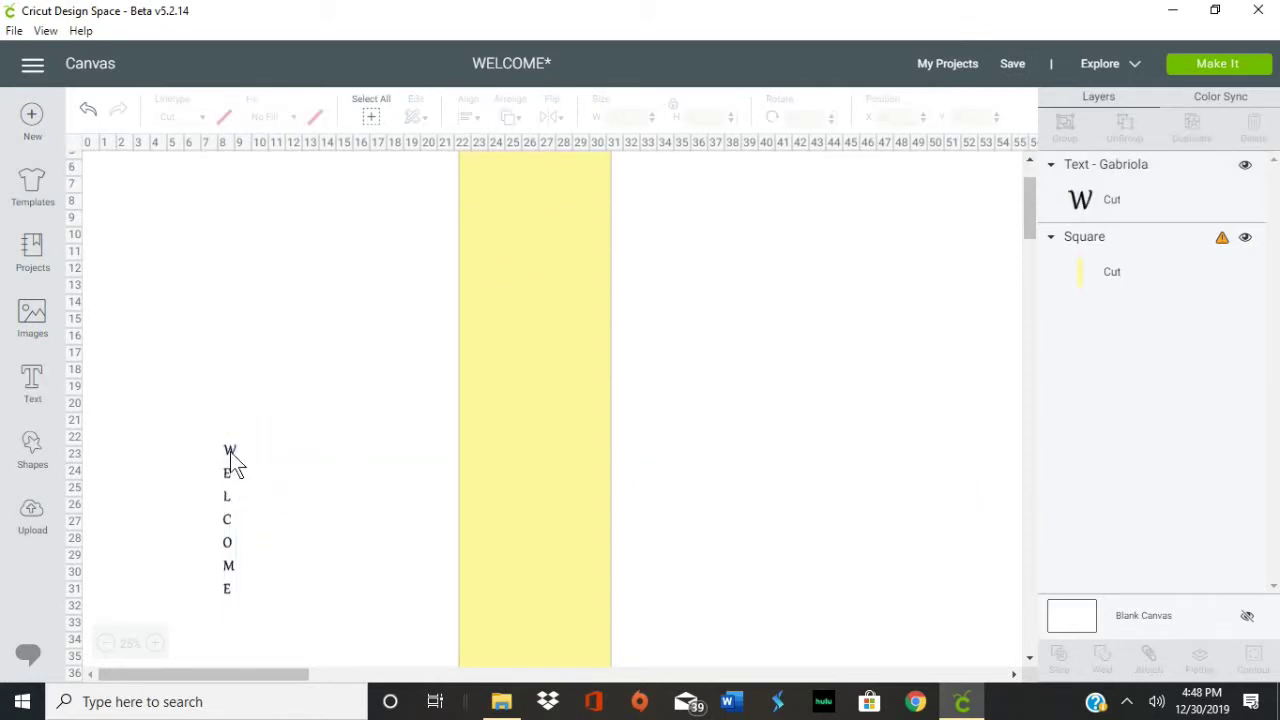
left_click_drag(230, 449, 534, 230)
left_click_drag(584, 308, 586, 358)
left_click(505, 340, "shift")
left_click(505, 340)
left_click_drag(504, 316, 474, 320)
Enlarge WELCOME to about 623.55, right-align it, set line spacing -12, and reposition
left_click_drag(599, 536, 662, 561)
left_click_drag(545, 540, 670, 557)
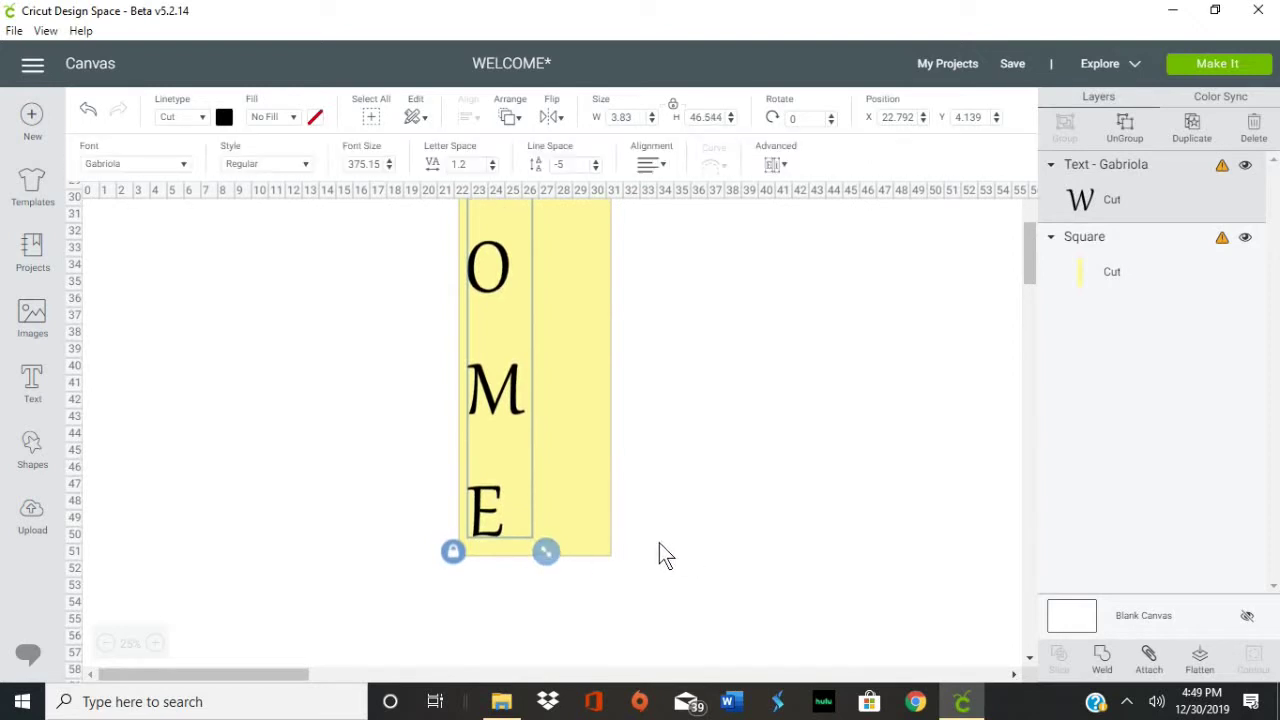
scroll(584, 370, "up", 5)
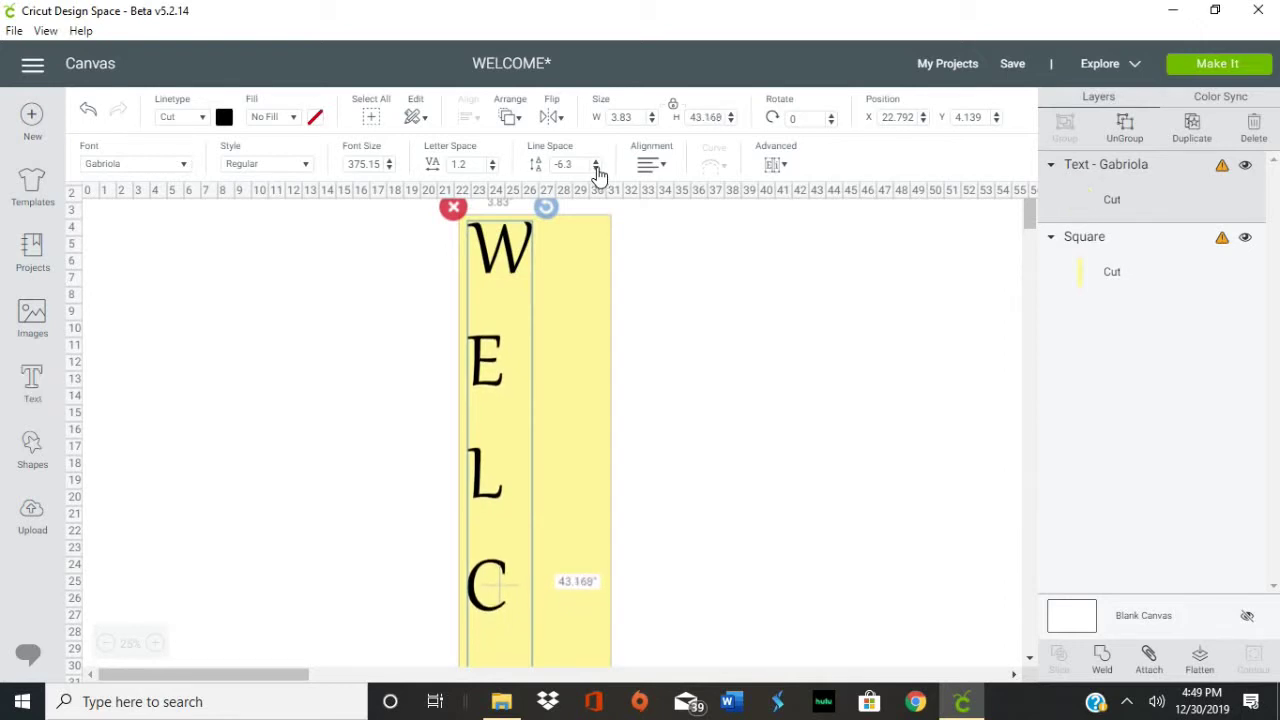
left_click(699, 229)
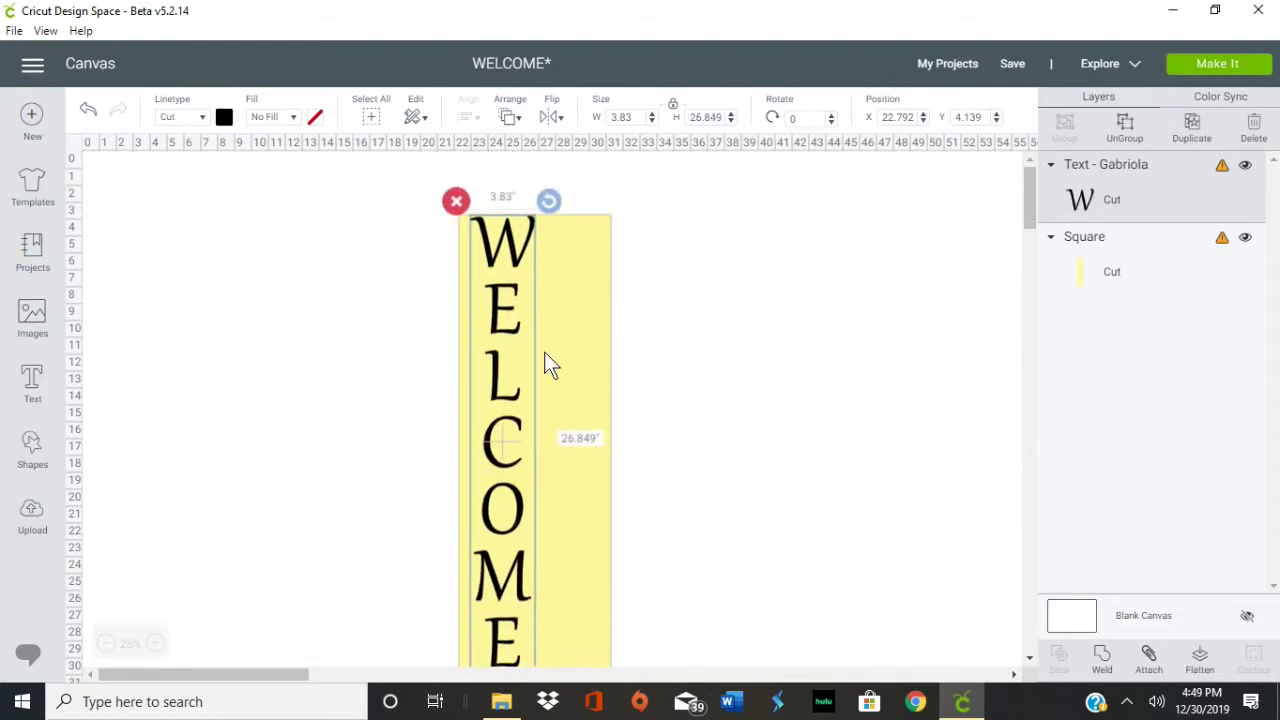
scroll(545, 340, "down", 5)
left_click_drag(613, 395, 712, 536)
scroll(712, 536, "up", 5)
left_click_drag(514, 366, 524, 390)
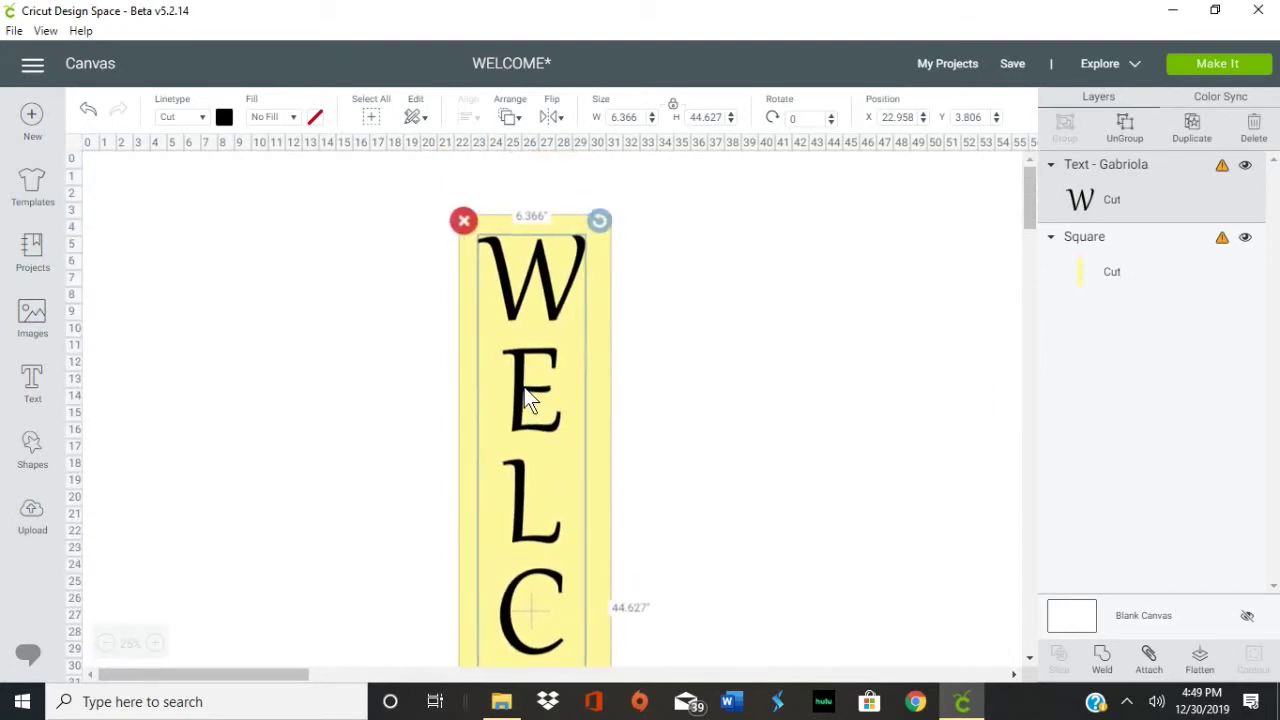
Centre the WELCOME text on the yellow rectangle
left_click(605, 311, "shift")
left_click(465, 117)
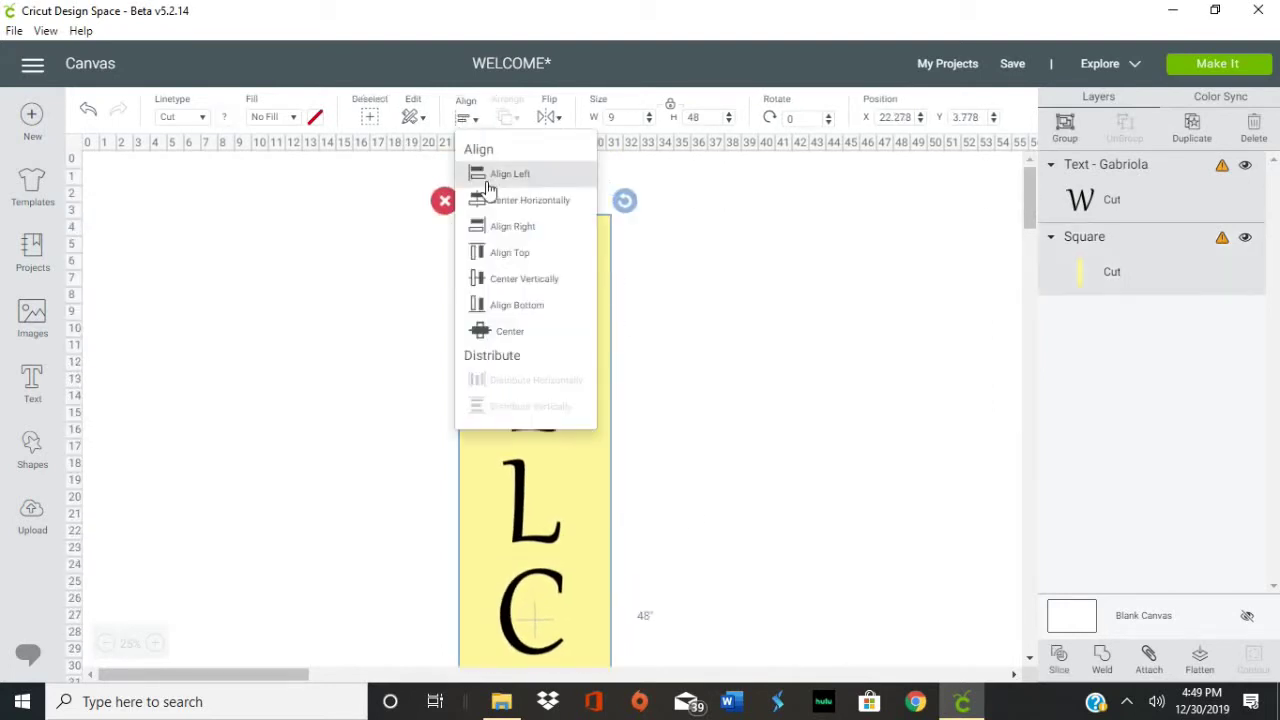
left_click(505, 333)
left_click(700, 400)
scroll(683, 405, "down", 5)
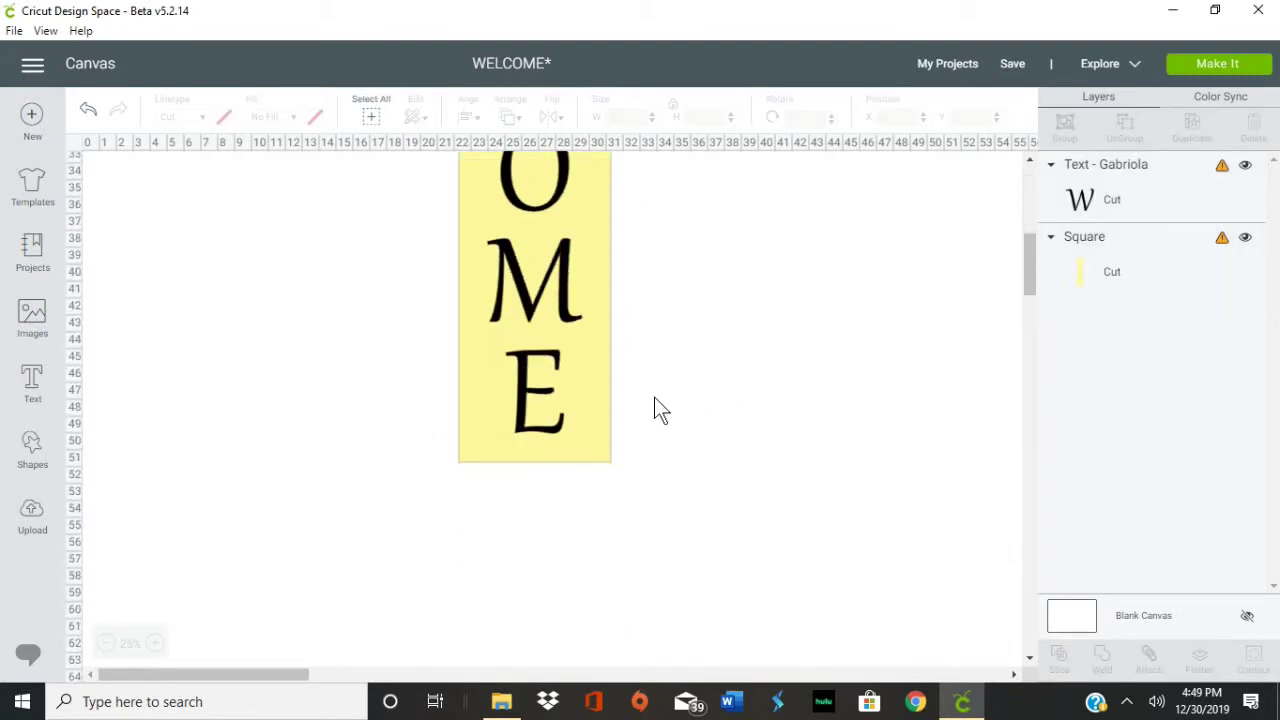
scroll(656, 405, "up", 4)
scroll(655, 399, "up", 1)
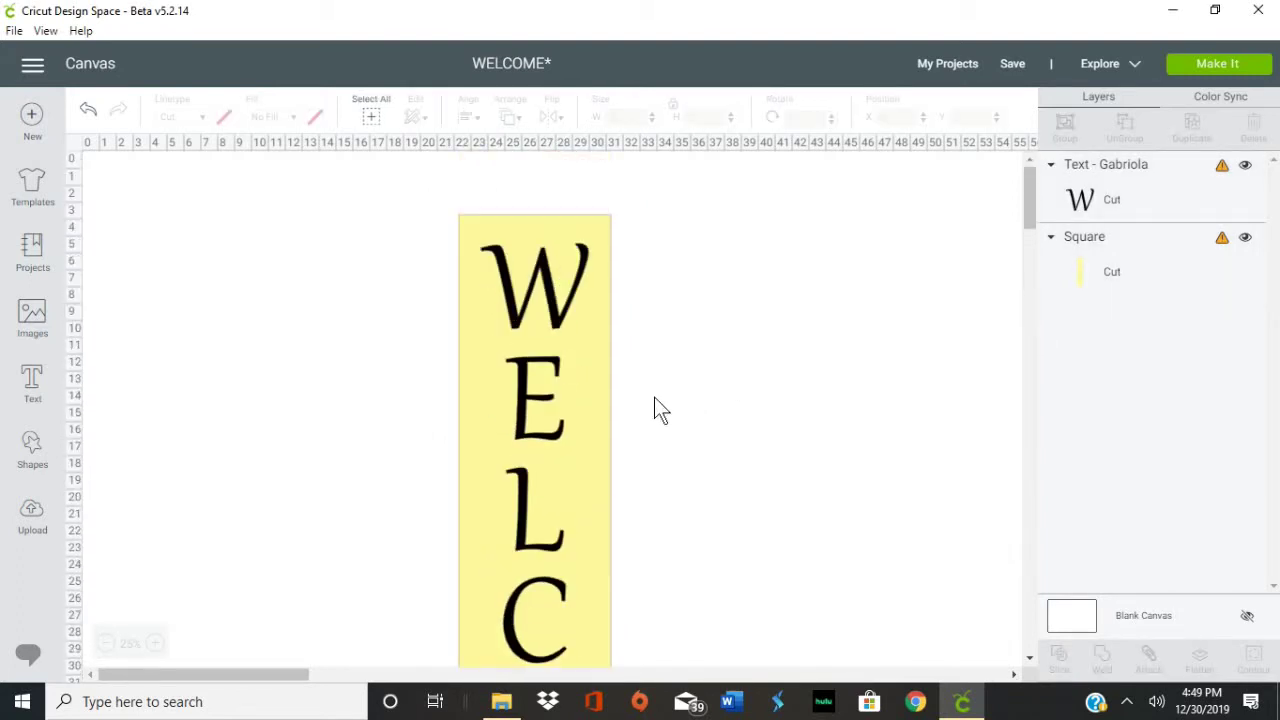
Recolour the rectangle white
left_click(478, 283)
left_click(222, 116)
left_click(246, 289)
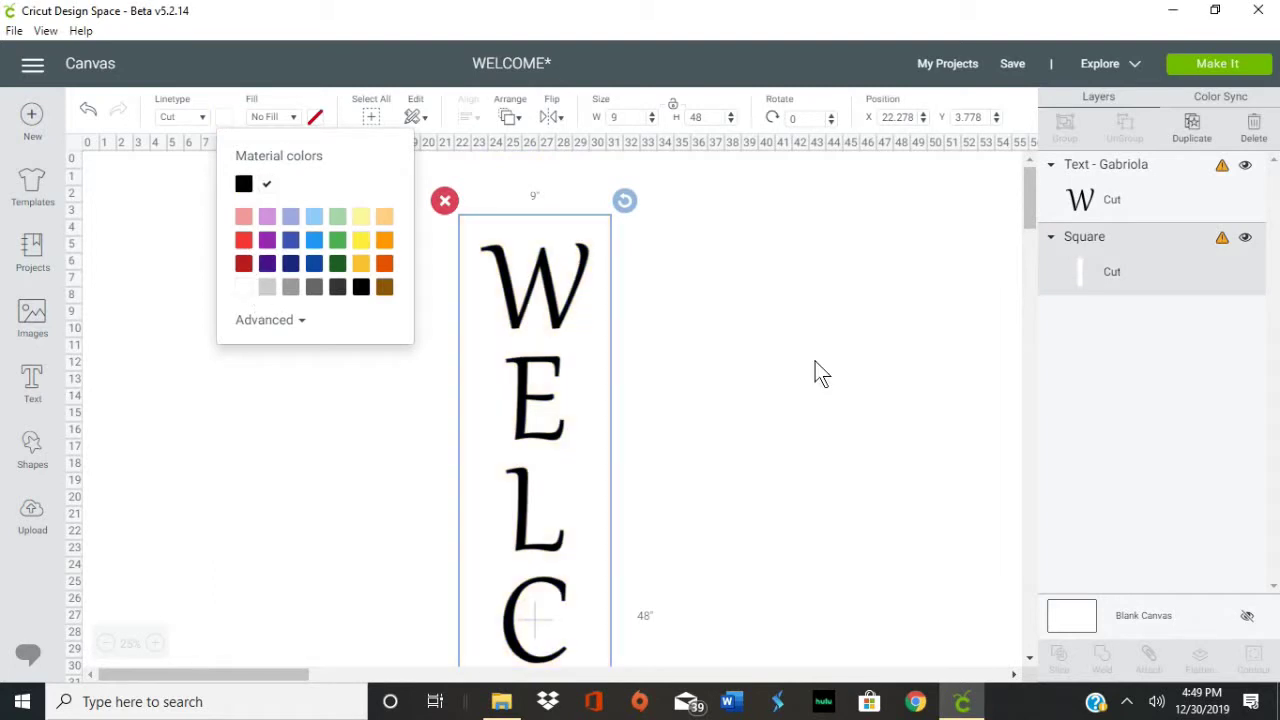
left_click(815, 365)
scroll(795, 362, "down", 5)
scroll(784, 383, "down", 2)
scroll(784, 383, "up", 6)
Delete the white rectangle and ungroup WELCOME into separate letters
left_click(531, 240)
left_click(443, 200)
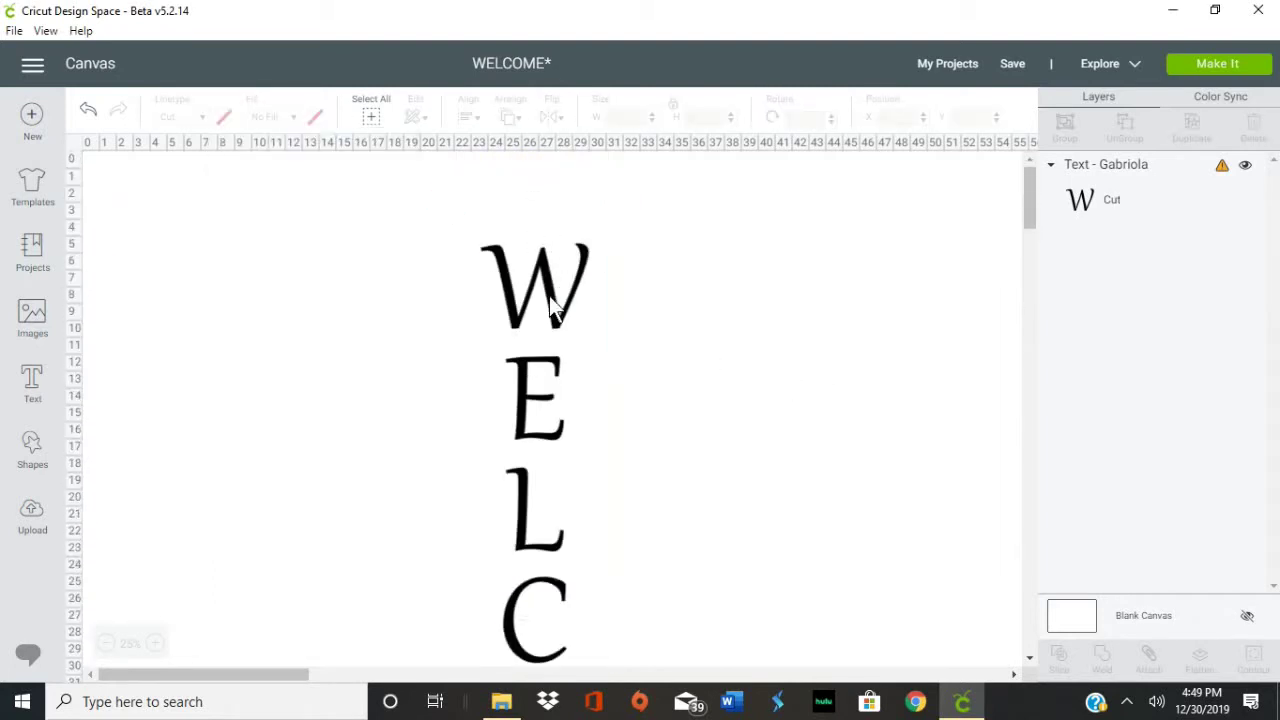
left_click(549, 288)
left_click(1128, 130)
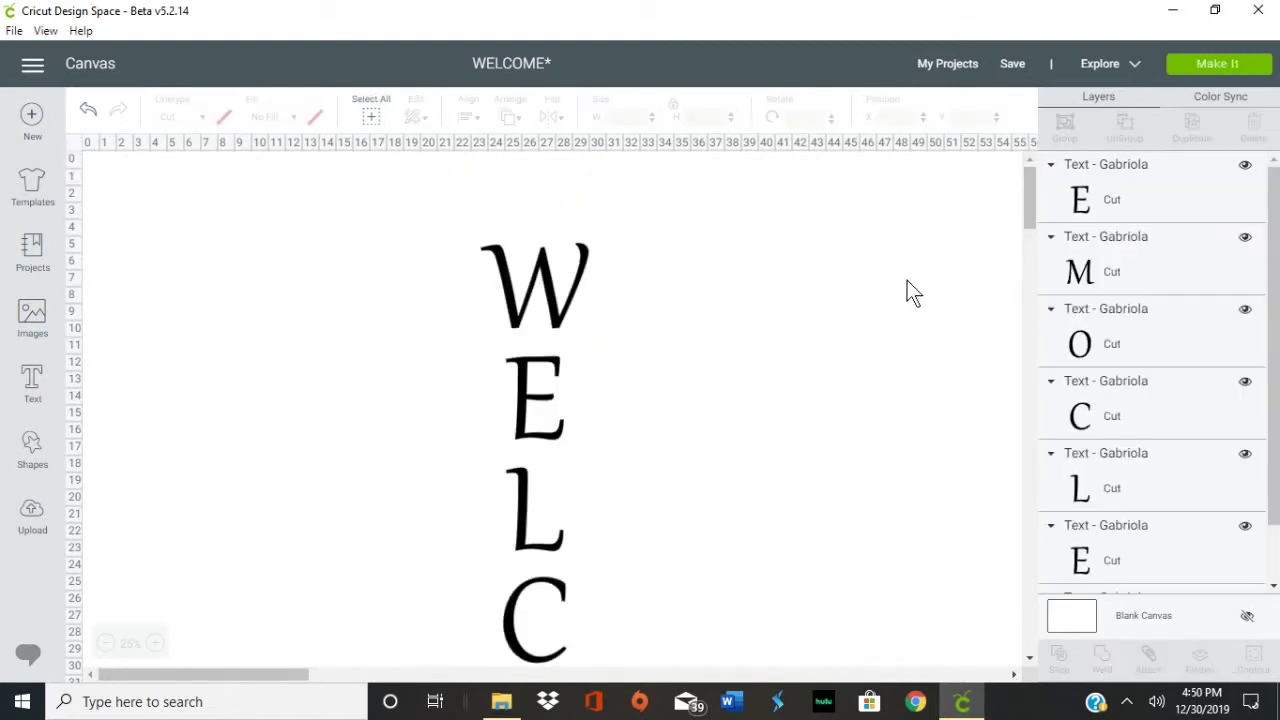
Send the WELCOME letters to Make It for mat preparation
left_click(1218, 66)
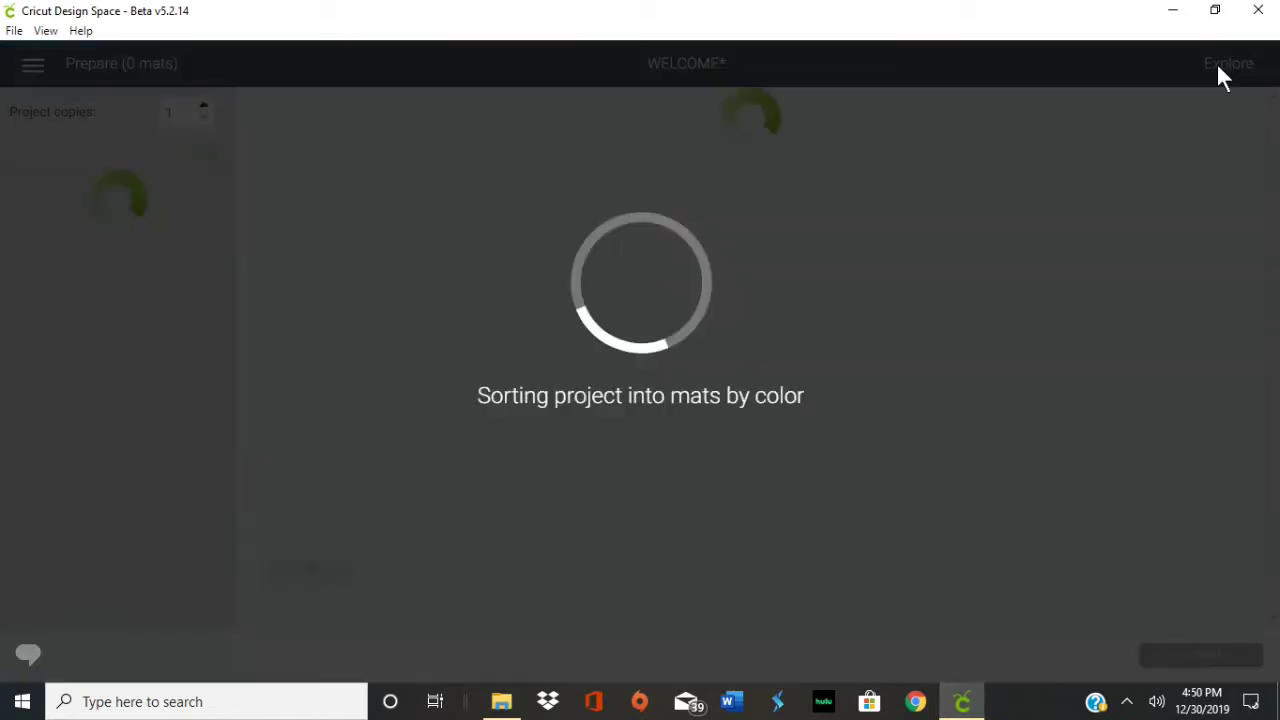